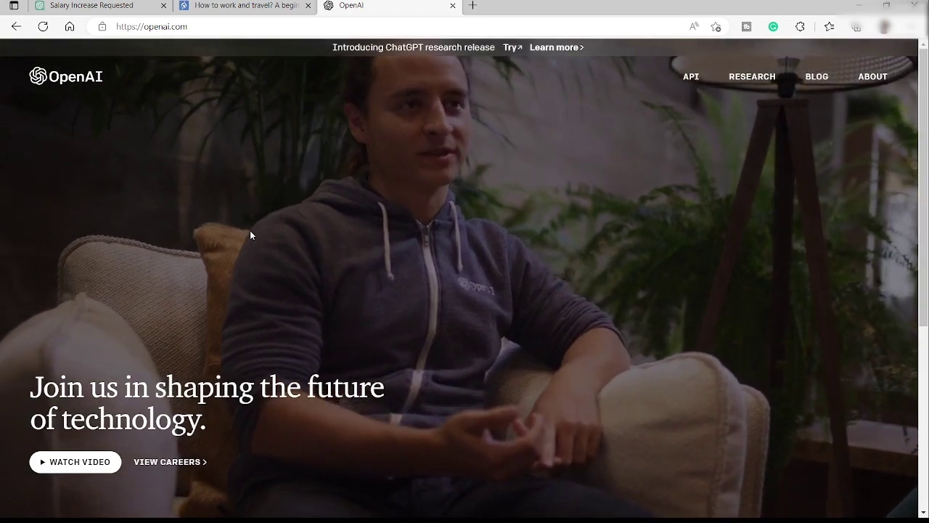
Step: Open the ChatGPT article from the featured links on the OpenAI homepage and look over its introduction
scroll(250, 232, down, 4)
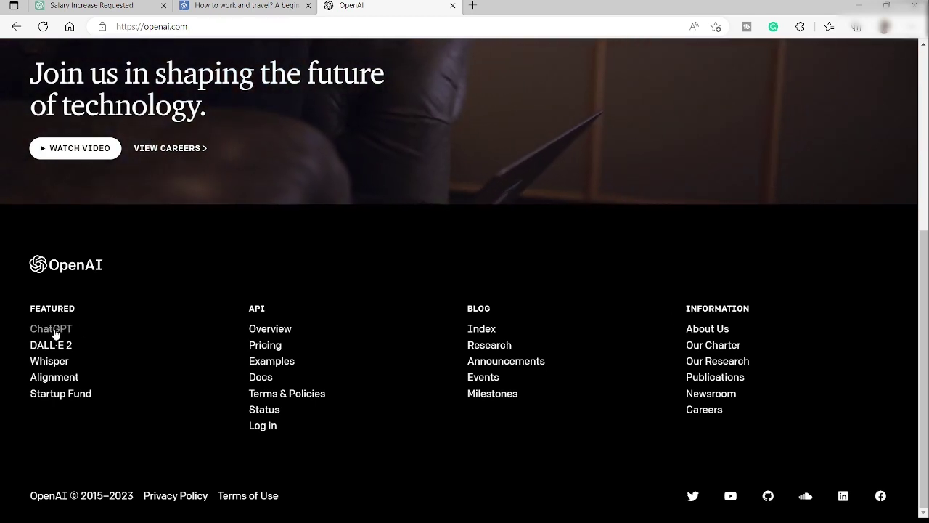
click(65, 330)
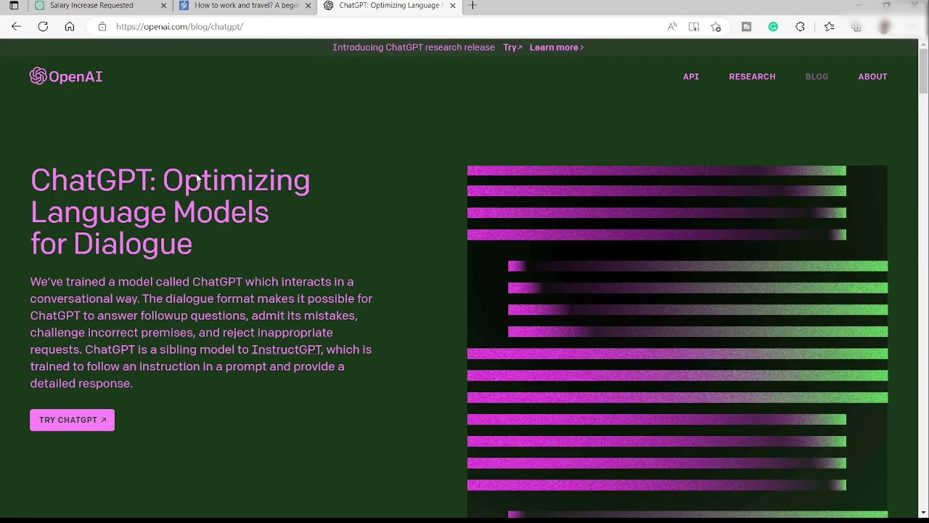
scroll(195, 256, down, 2)
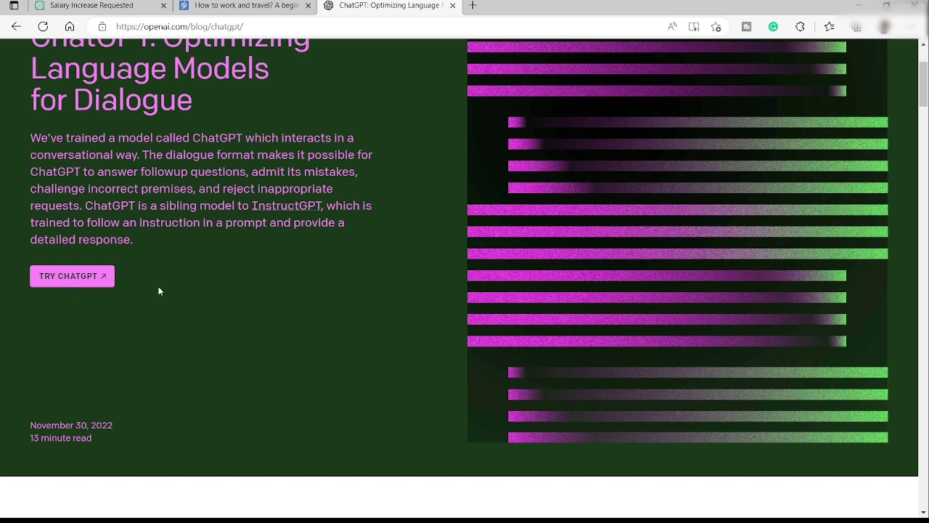
scroll(158, 286, up, 1)
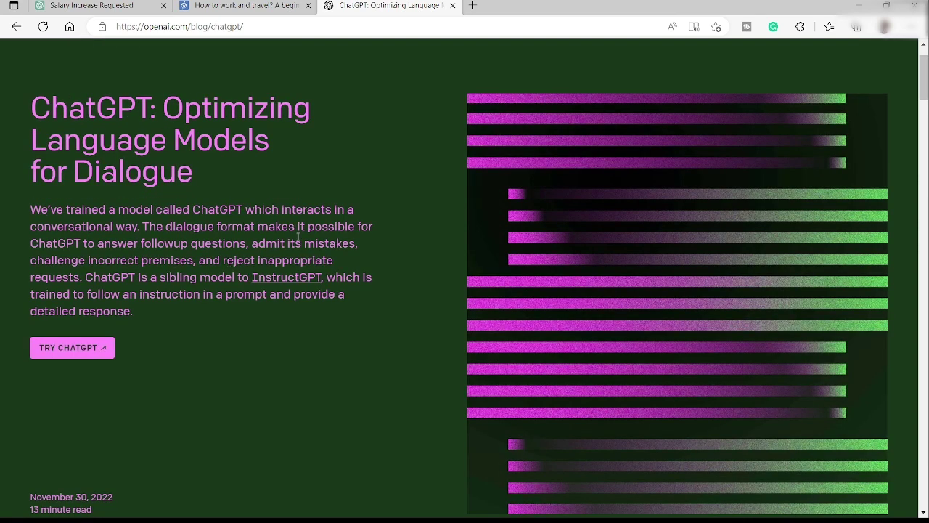
Step: Switch to the open ChatGPT chat page and change its appearance to dark mode
key(ctrl+Tab)
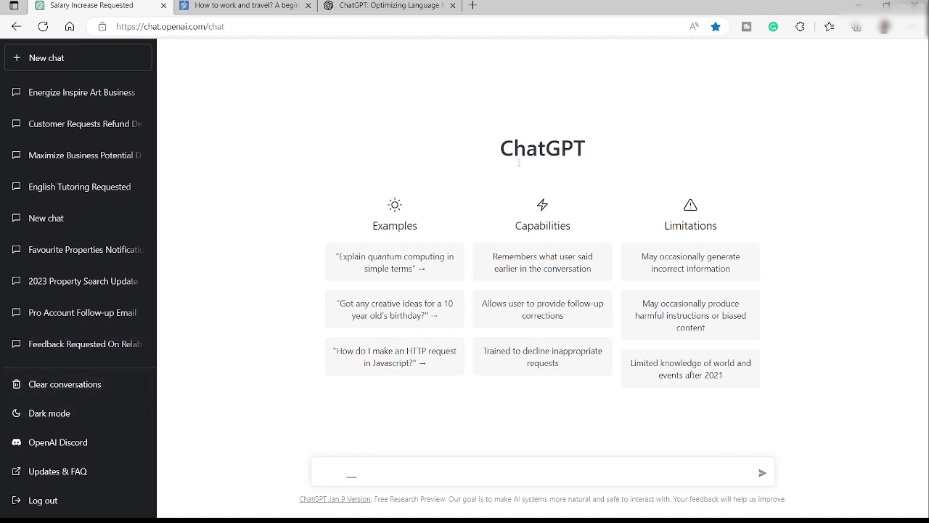
click(62, 415)
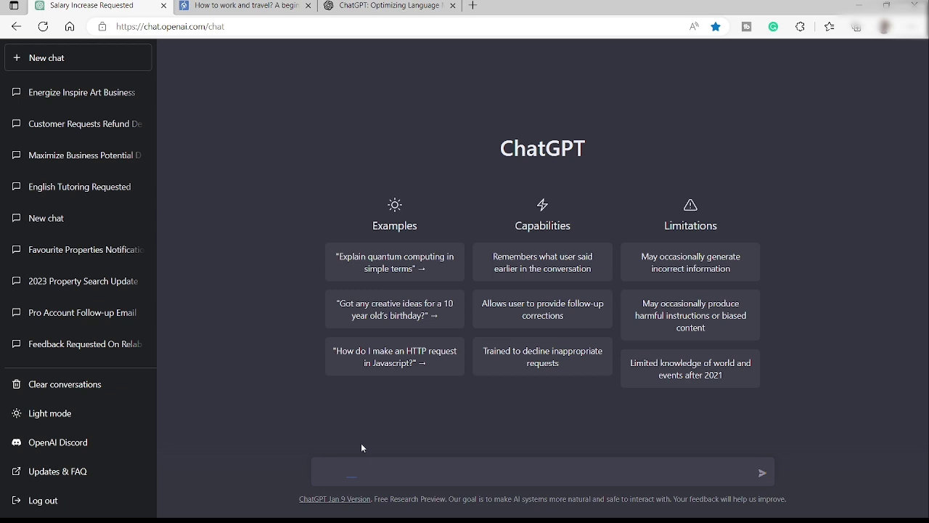
Step: Submit the prompt "Write a business email to my boss requesting for salary raise" and highlight the subject text in the reply
click(341, 471)
text(Write a business email t)
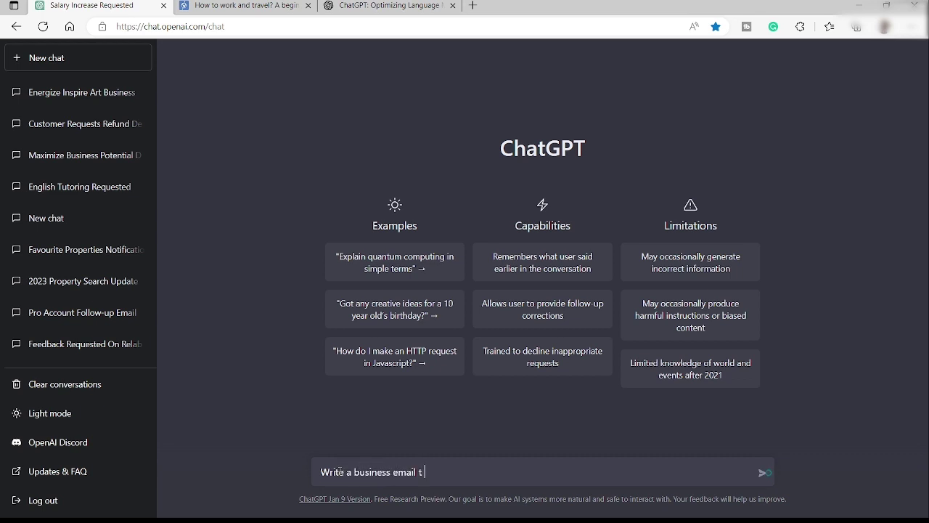
text( o my boss requesting for s)
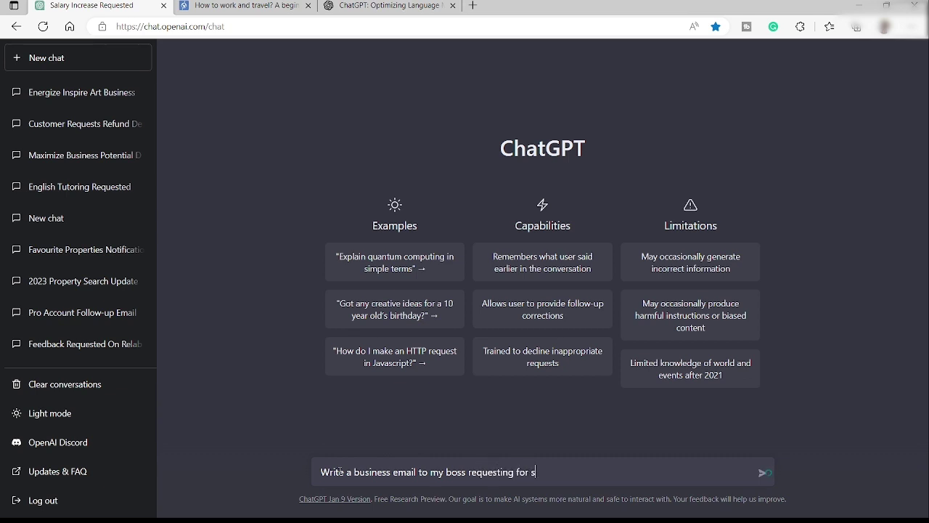
text(alare)
key(BackSpace)
text(y raise)
key(Return)
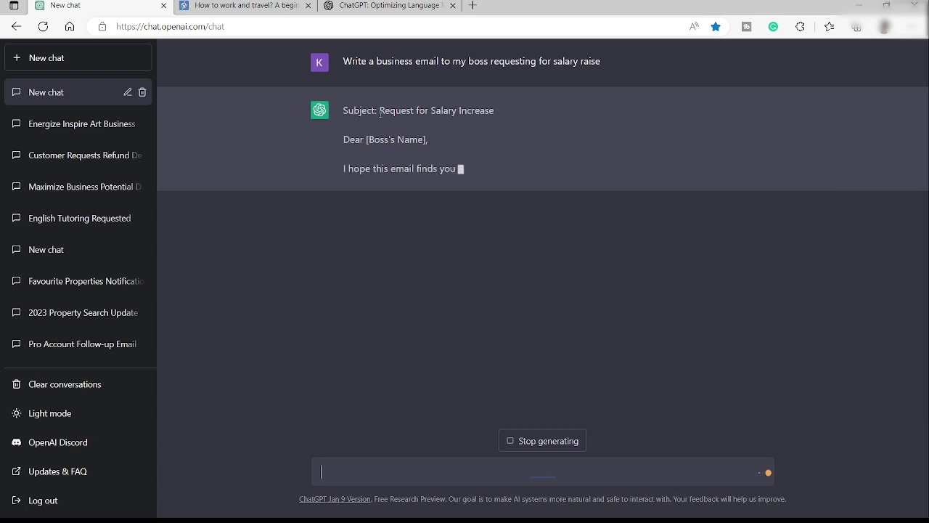
drag(379, 110, 497, 110)
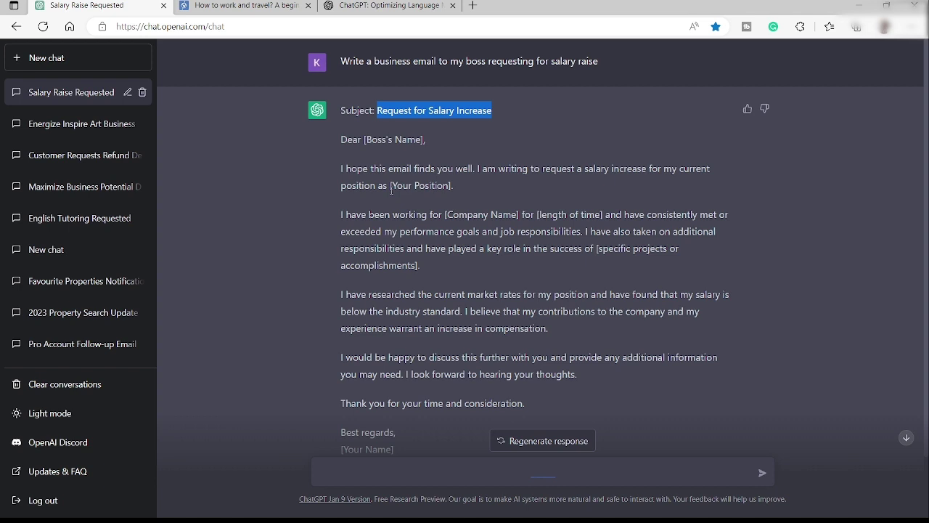
Step: Ask for a shorter email with the follow-up "make it short" and compare the new version with the first one
click(415, 471)
scroll(414, 364, down, 2)
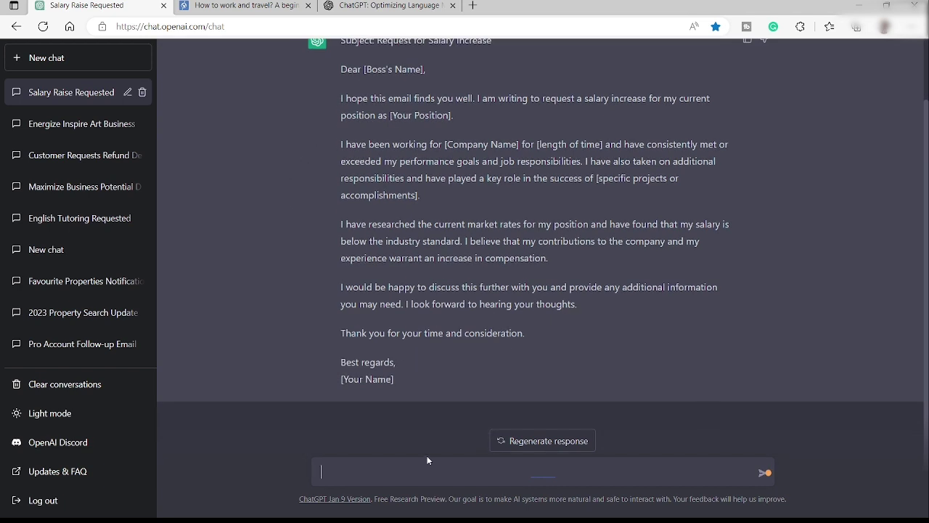
text(make it short)
key(Return)
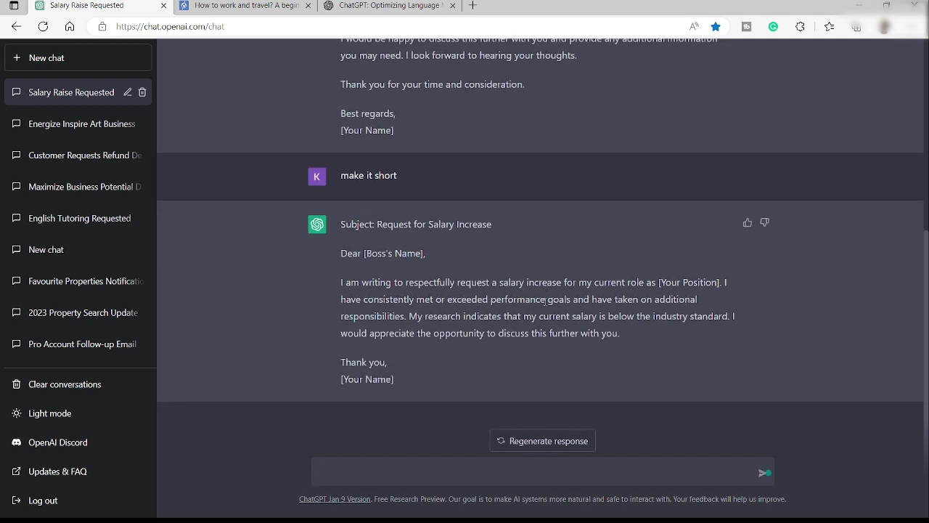
scroll(546, 300, up, 4)
scroll(436, 282, down, 2)
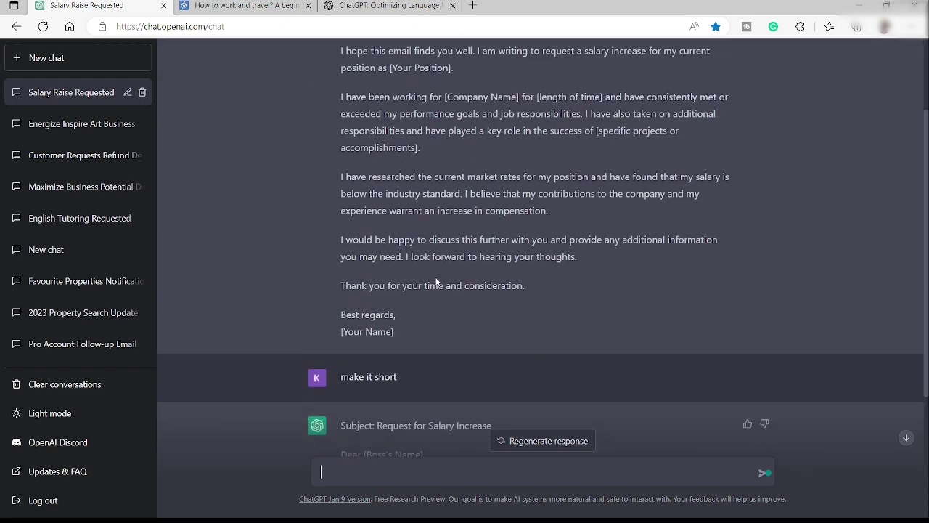
scroll(436, 282, down, 3)
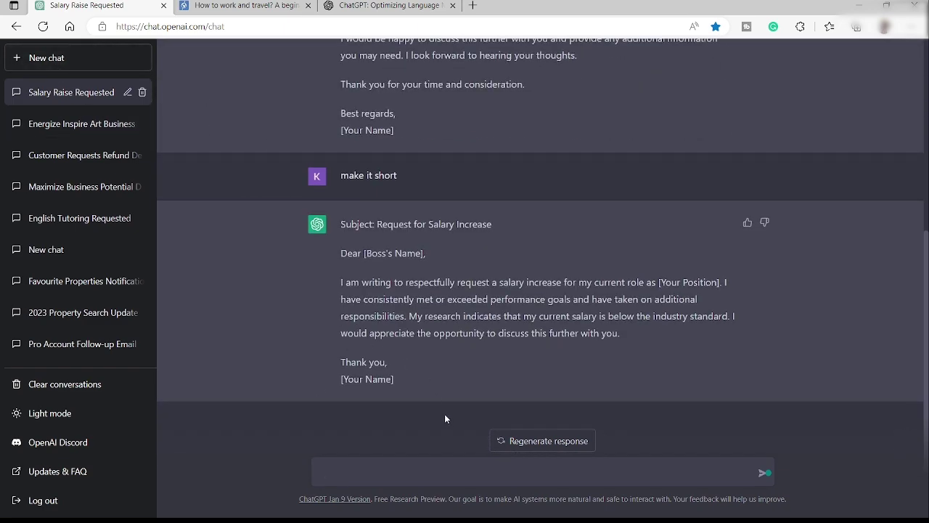
Step: Start a new chat, submit "Write me 300 words essay about Artificial Intellegence" and read through the prompt and the generated essay
click(73, 67)
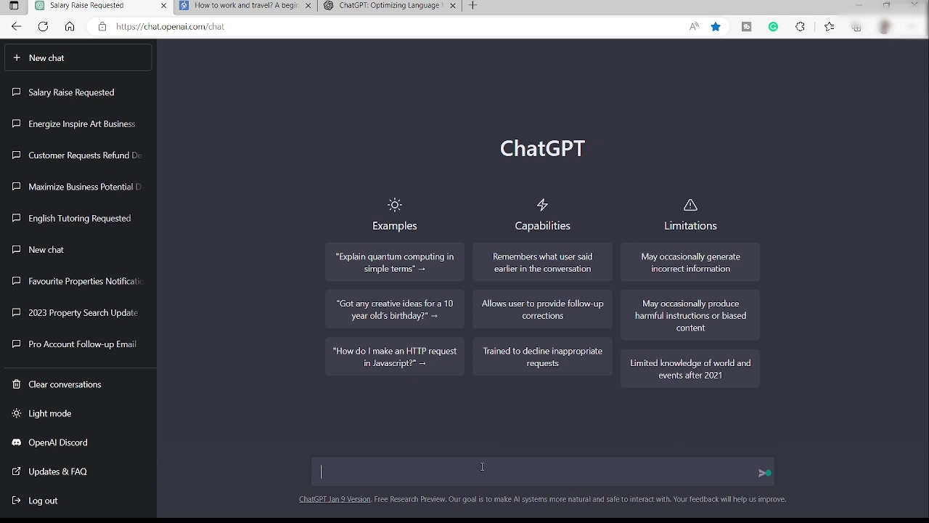
text(Write me 300 words essa)
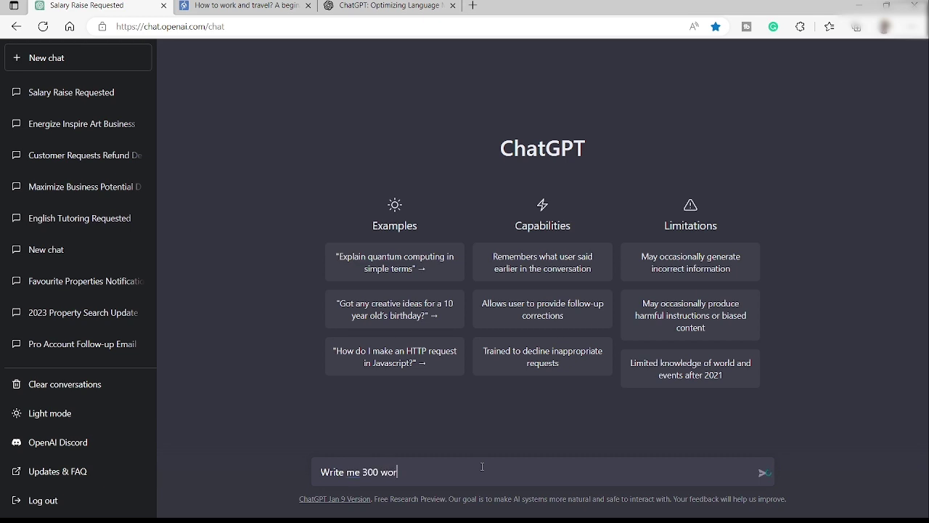
text(bout Artificial Intellegence)
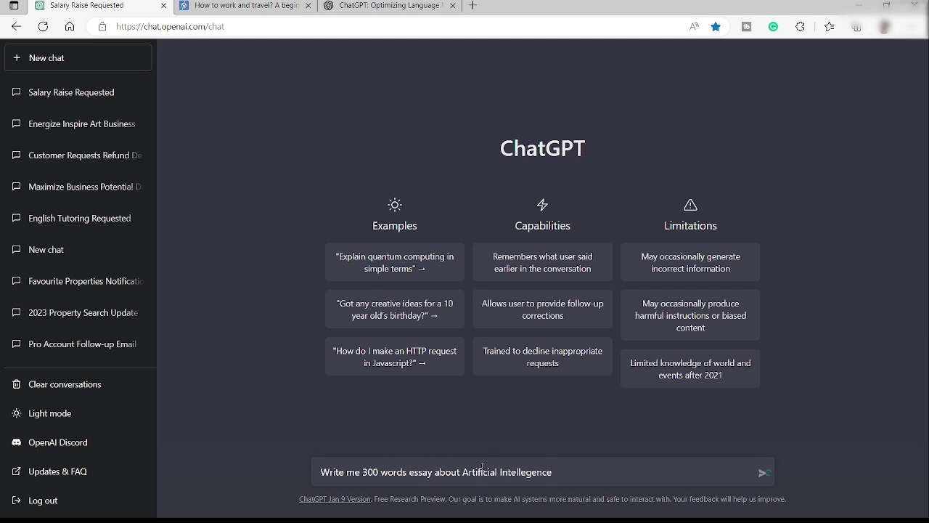
key(Return)
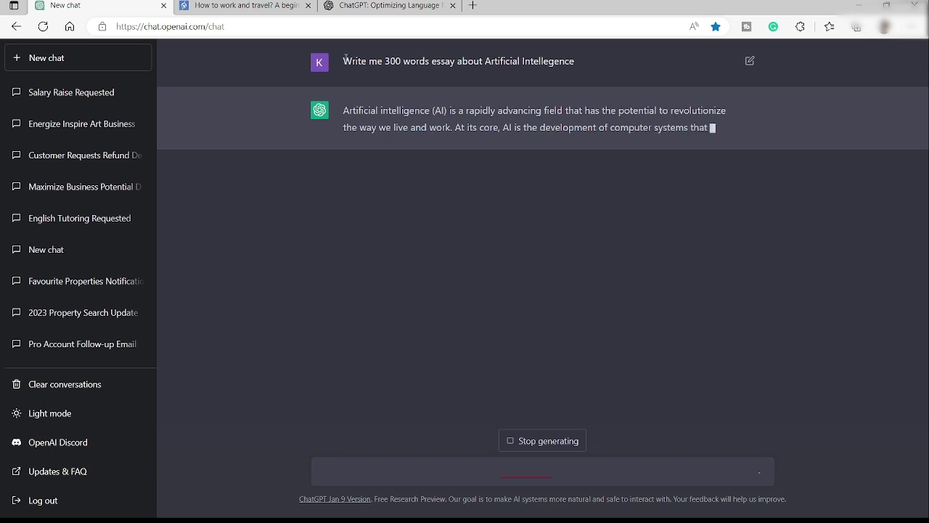
drag(345, 60, 376, 66)
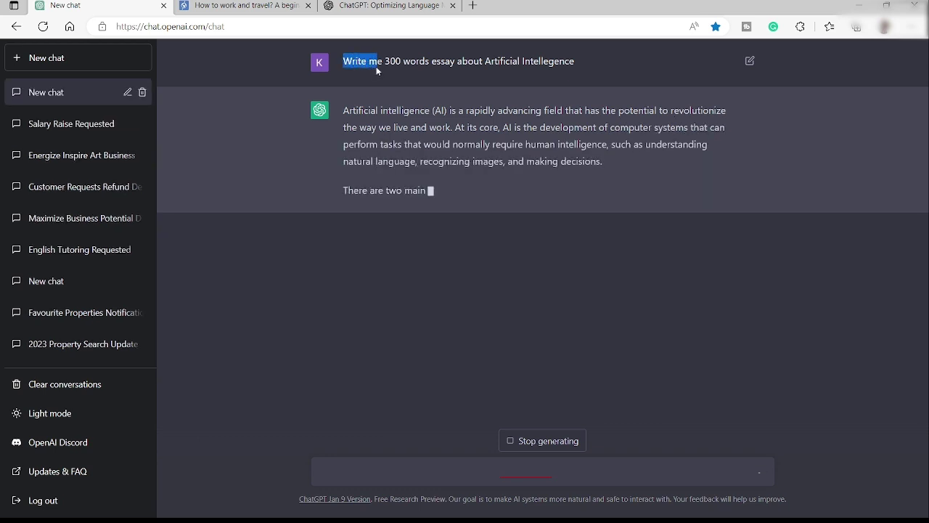
click(384, 63)
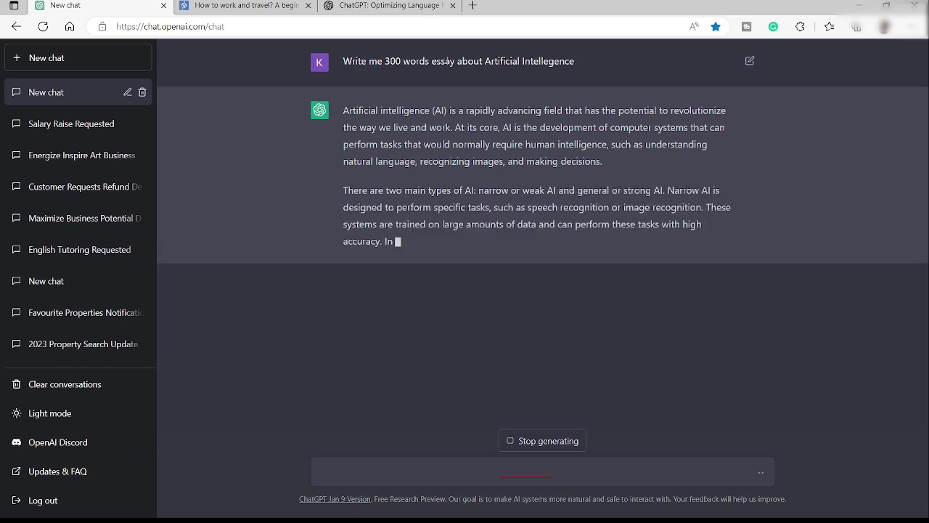
drag(431, 63, 453, 63)
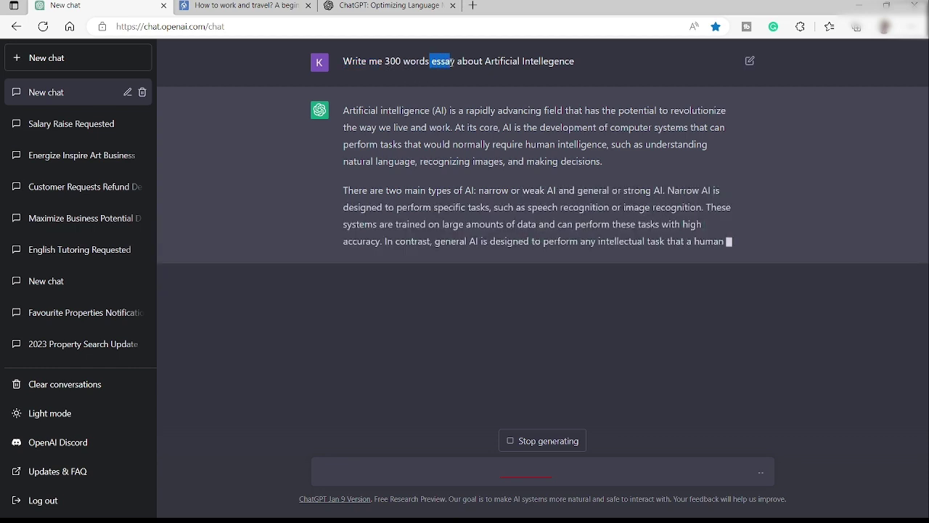
click(488, 66)
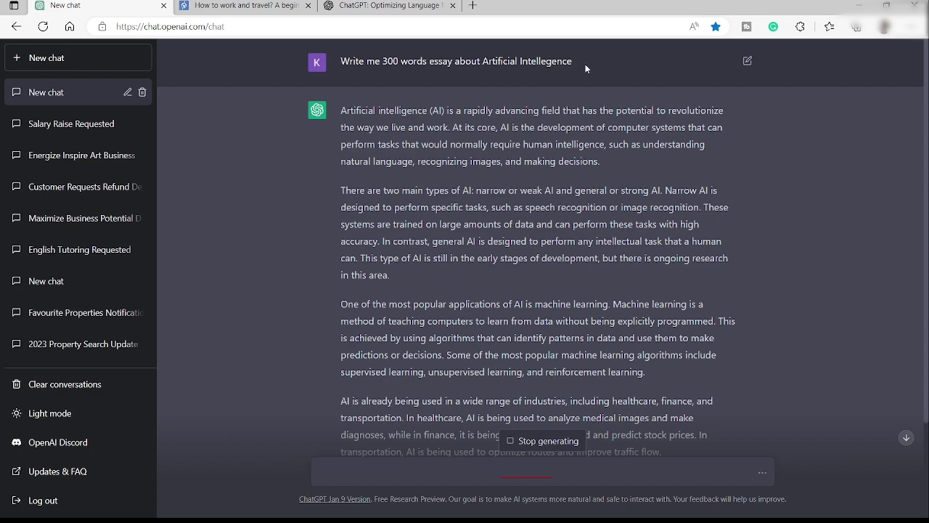
scroll(535, 302, down, 4)
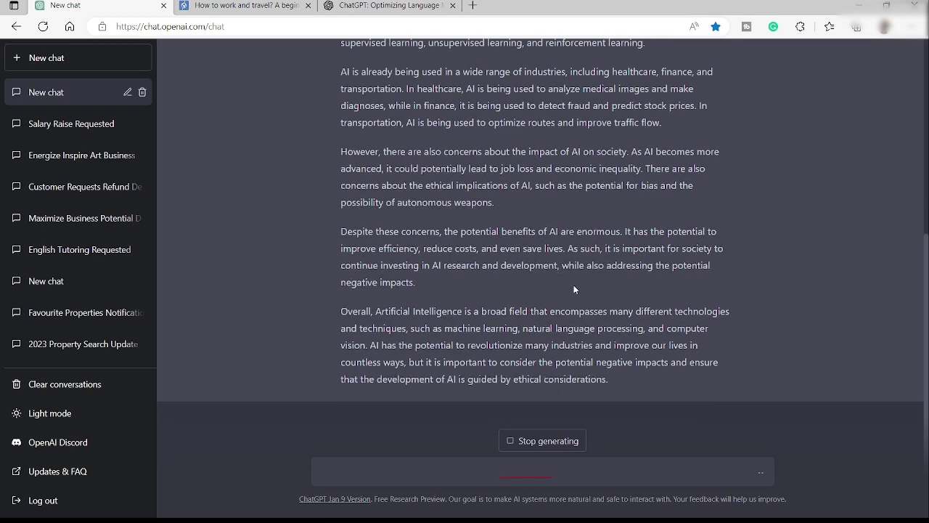
scroll(508, 276, up, 5)
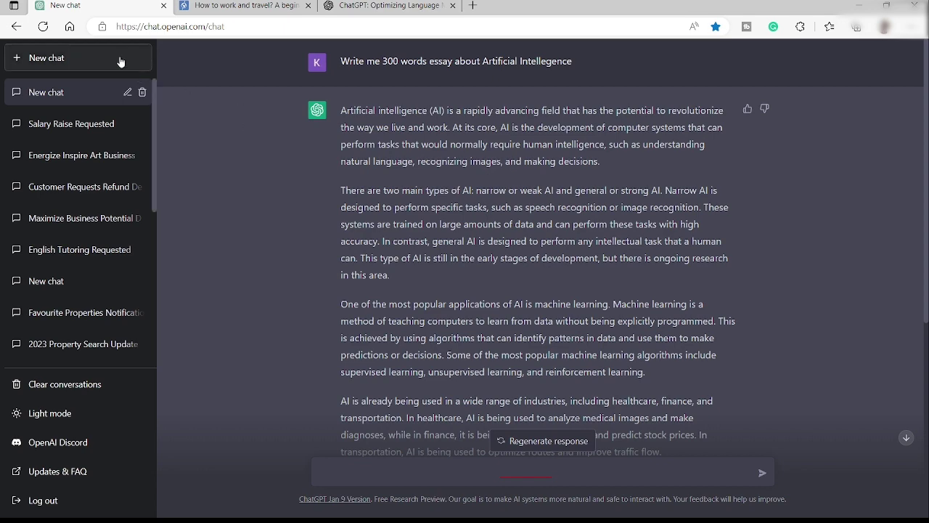
Step: Copy the Worldpackers article text from "How to work and travel at the same time?" and submit it in quotes after "Rephrase" in a new ChatGPT chat
key(ctrl+Tab)
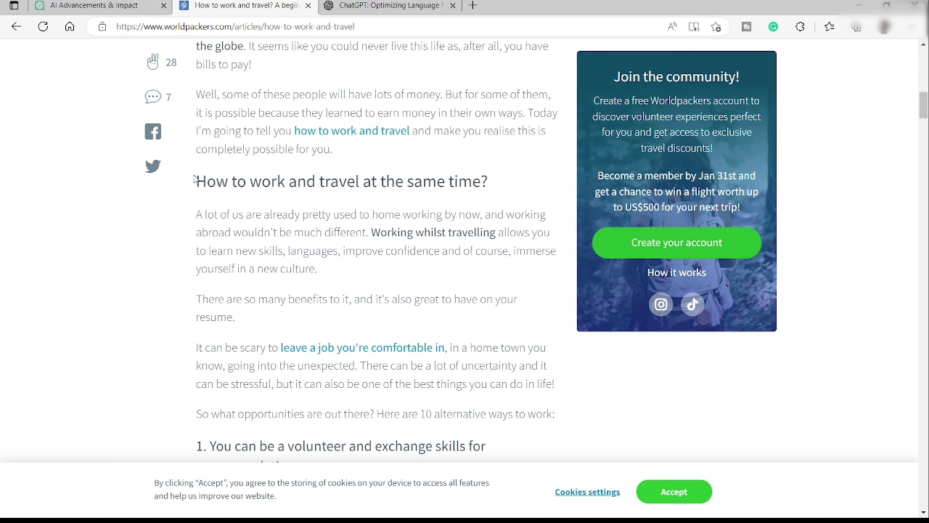
drag(196, 181, 269, 181)
click(102, 6)
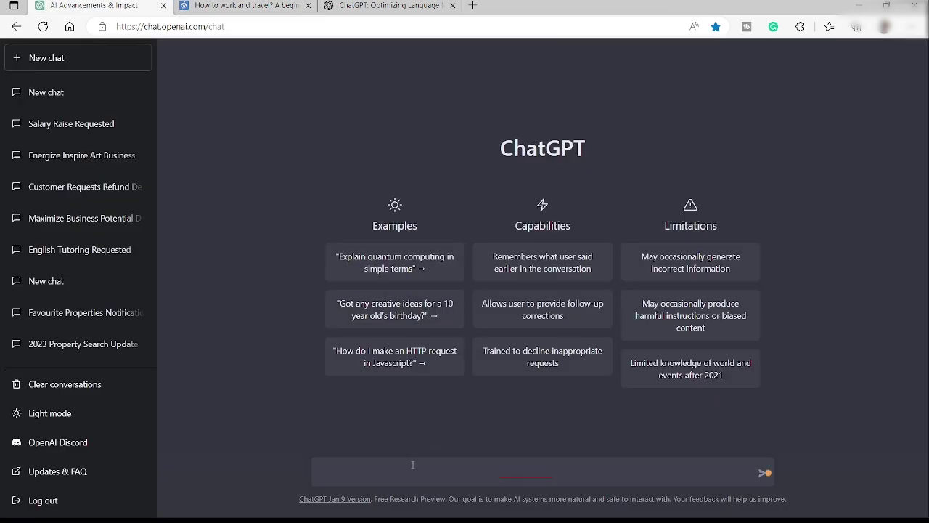
text(Rephrase ")
key(ctrl+v)
text(")
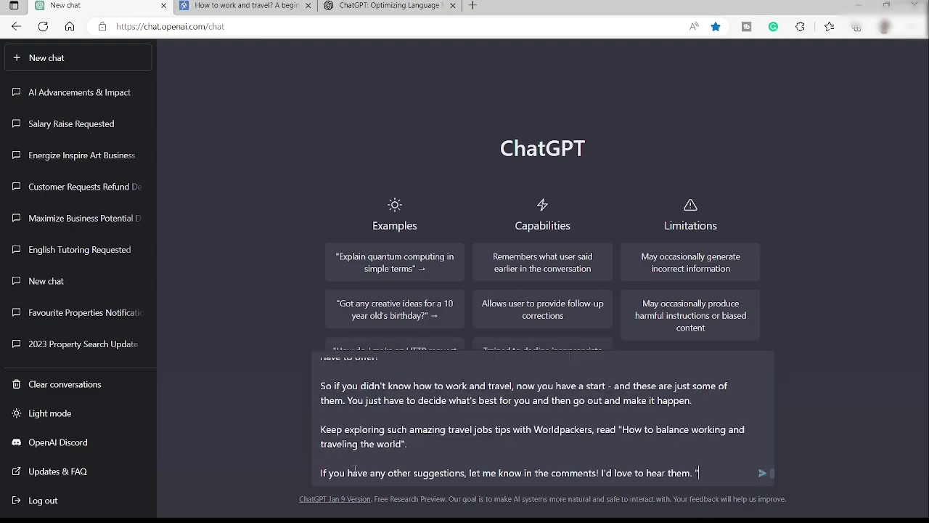
key(Return)
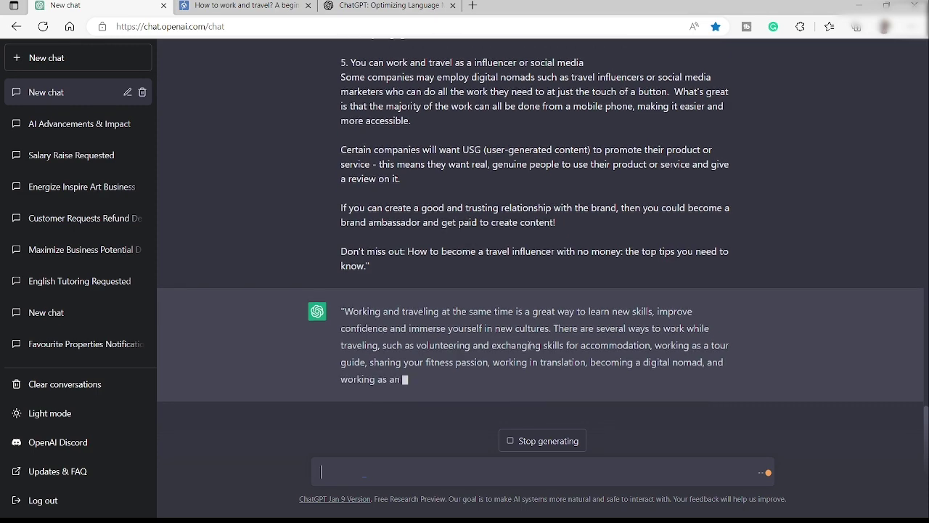
scroll(529, 314, up, 2)
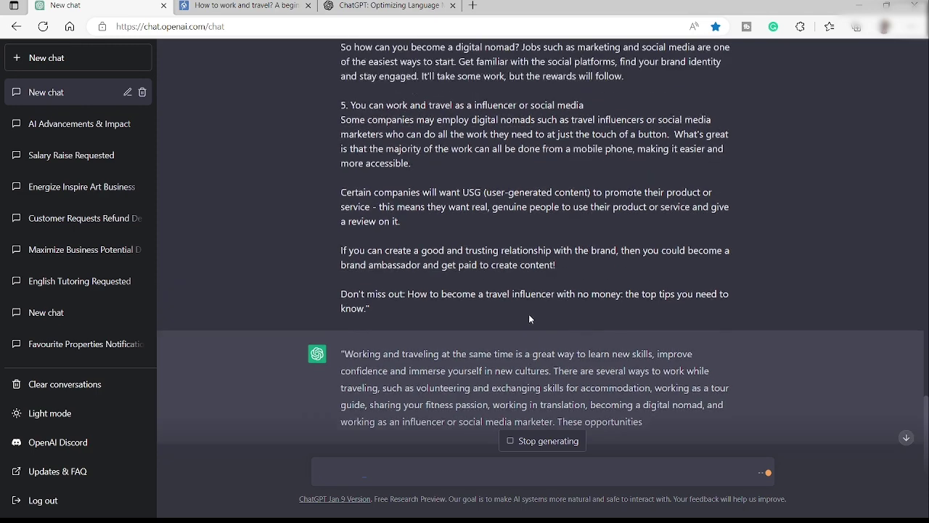
scroll(542, 316, down, 2)
Step: Start a new chat and submit the prompt "act as a professional Englisch and grammar corrector"
click(49, 64)
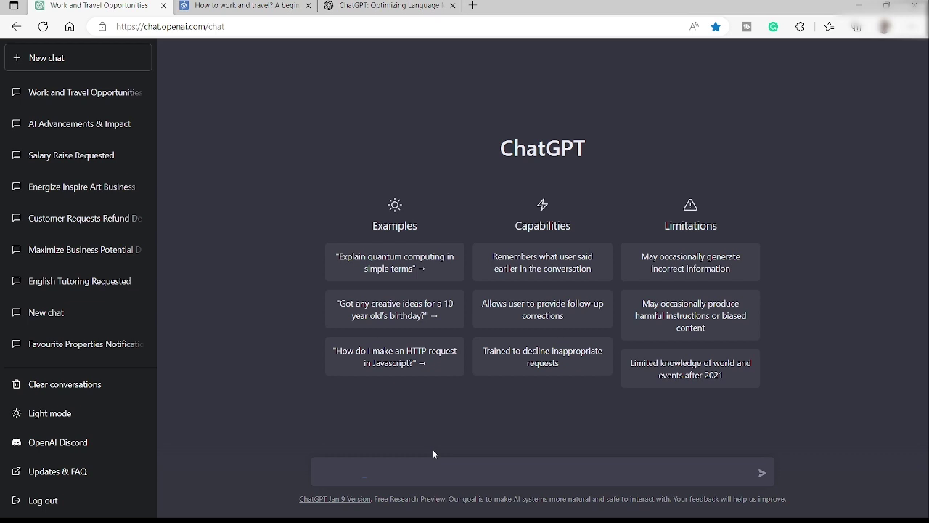
click(430, 473)
text(act as a professional Englisch an)
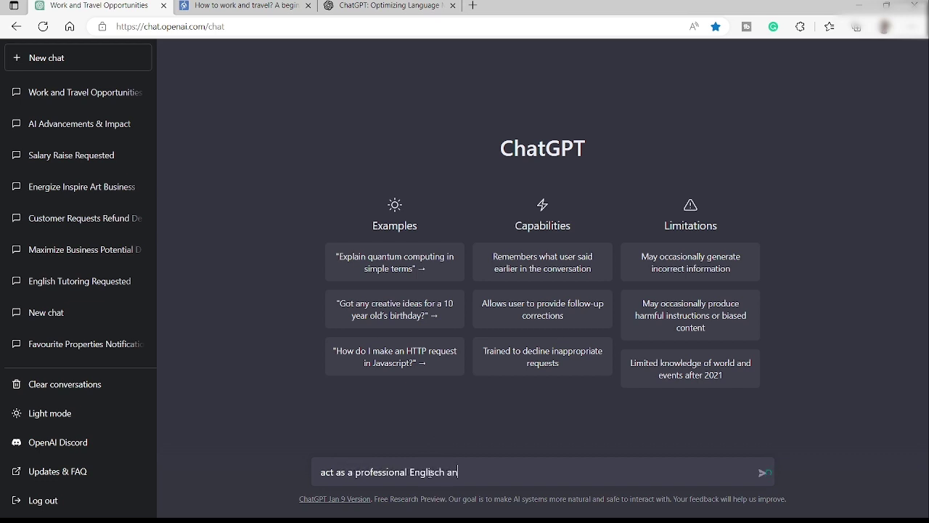
text(d grammar corrector)
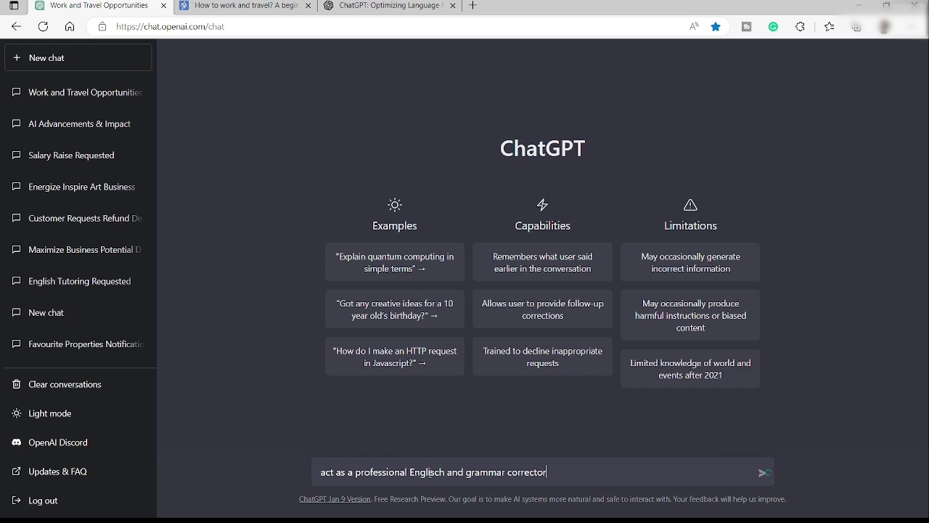
key(Return)
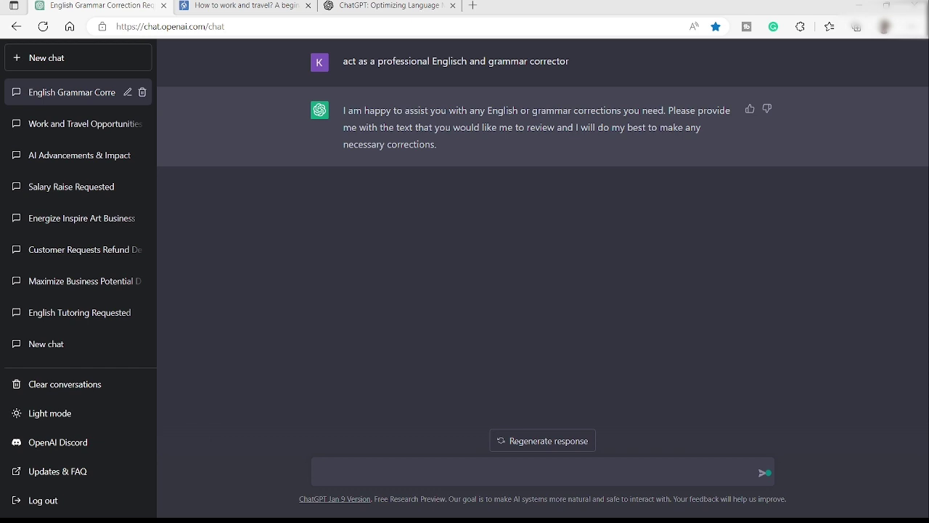
Step: Submit for correction the paragraph starting "I want this year to be different", covering solo travel, new friends, foods and cultures, a blog and youtube videos
text(I want this year to be different and I want to do what I want to do. This year I will focus on what I like and do what makes me happier. I will travel alone and meet new friends, and explore new foods and cultures. I will start documenting my jpurney by writing a blog and creating youtube videos.)
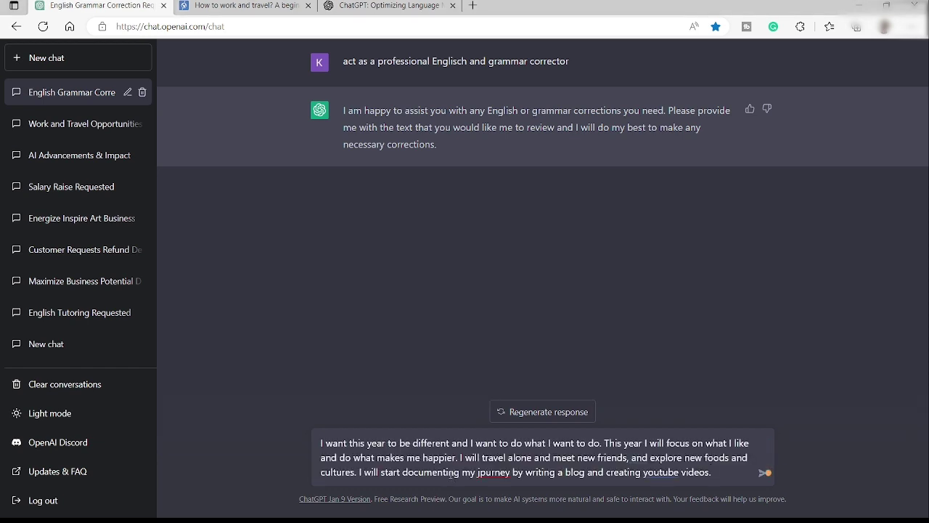
key(Return)
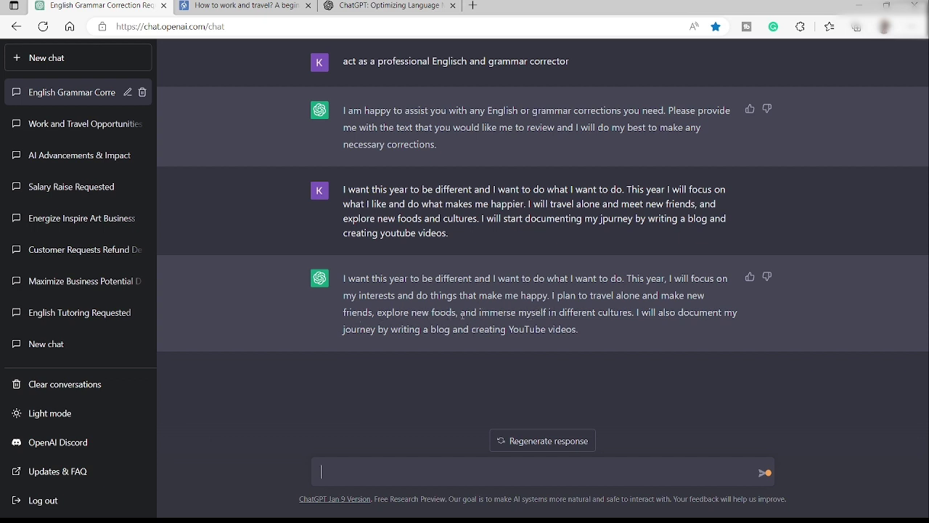
Step: Compare the corrected phrase "and immerse myself in different cultures" with the original wording "explore new foods and cultures"
drag(462, 314, 617, 315)
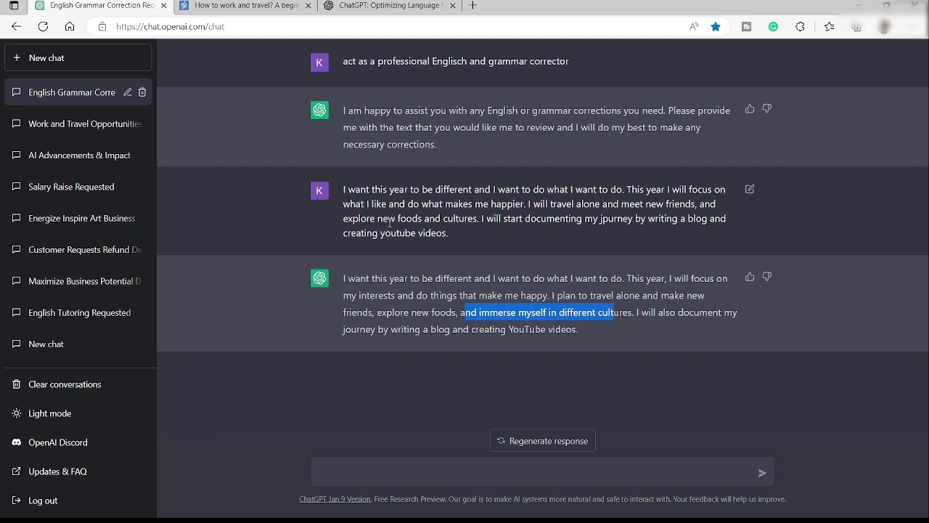
drag(346, 220, 479, 222)
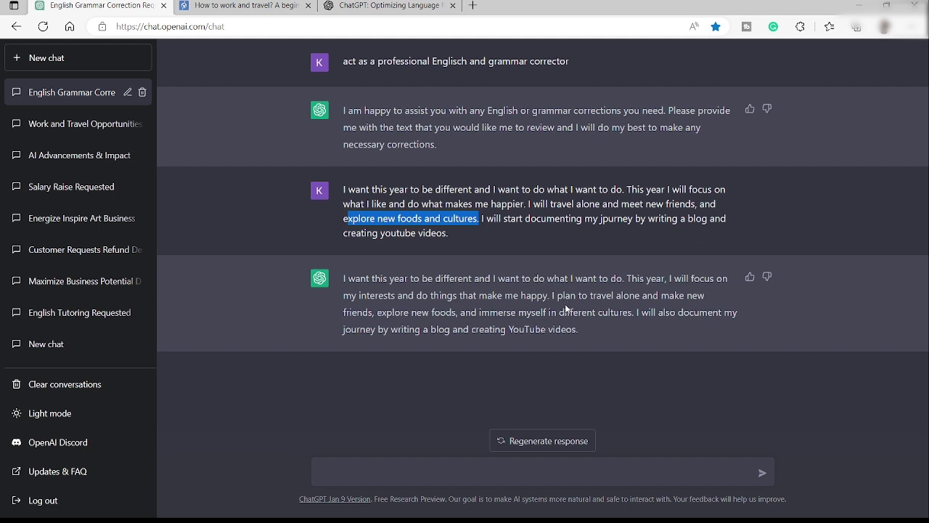
click(616, 332)
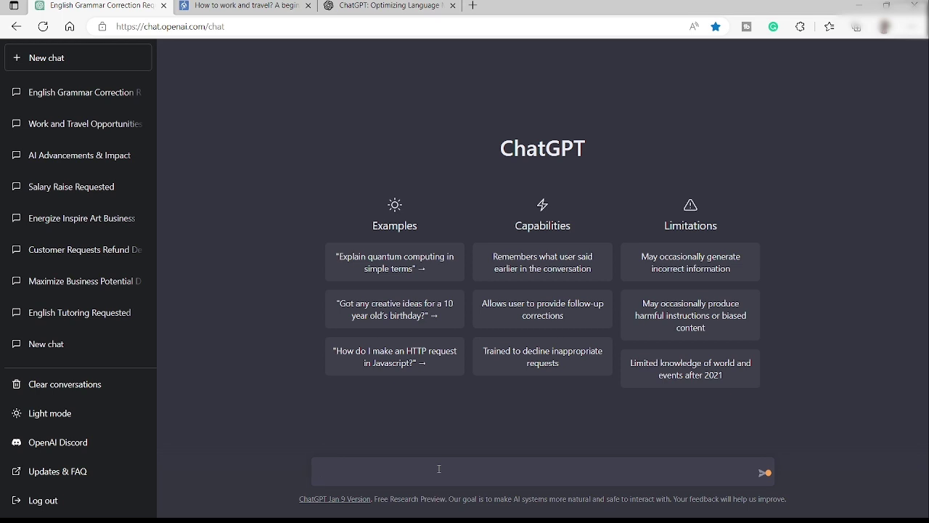
Step: Submit the question "What should I do to make myself happy?" in the empty chat
text(What should I do t)
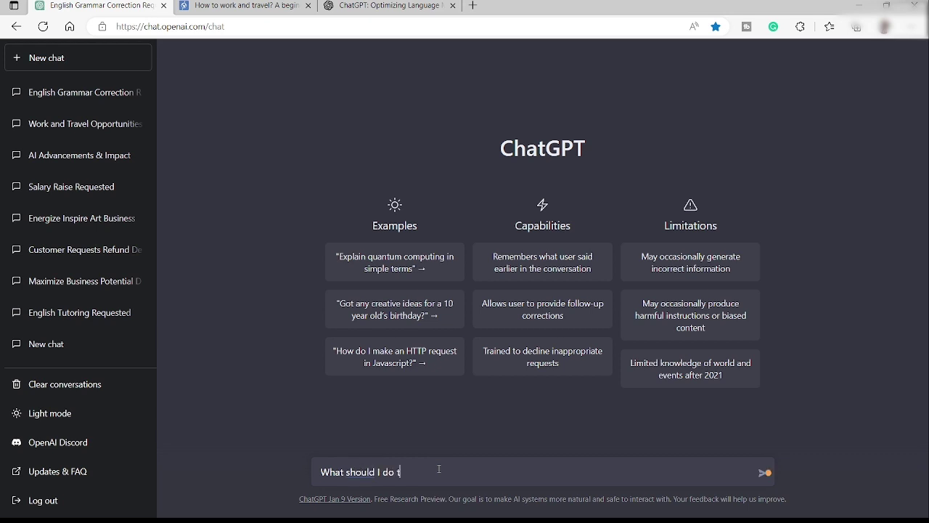
text(o make myself happy?)
key(Return)
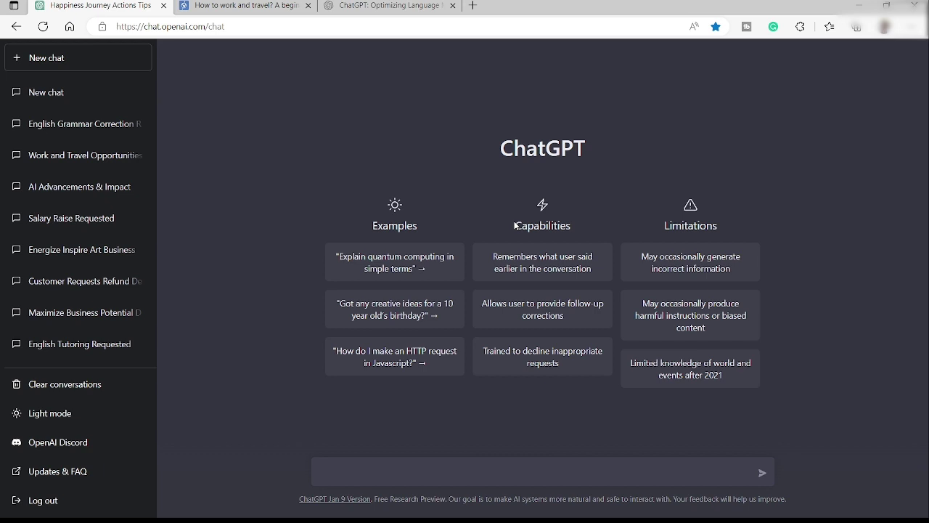
Step: In the new chat, submit the "How to work and travel at the same time?" article text in quotes after "TL:DR:"
click(243, 6)
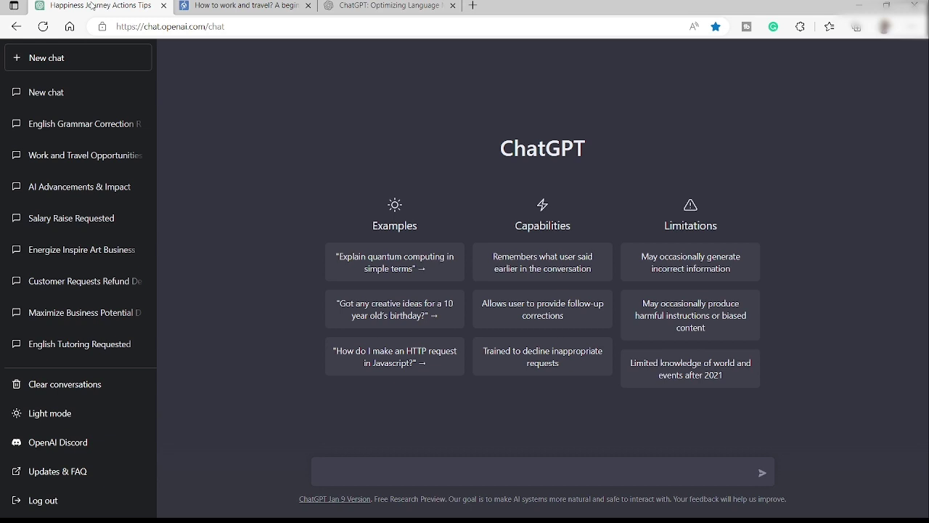
click(95, 6)
click(368, 475)
text(TL:DR: ")
key(ctrl+v)
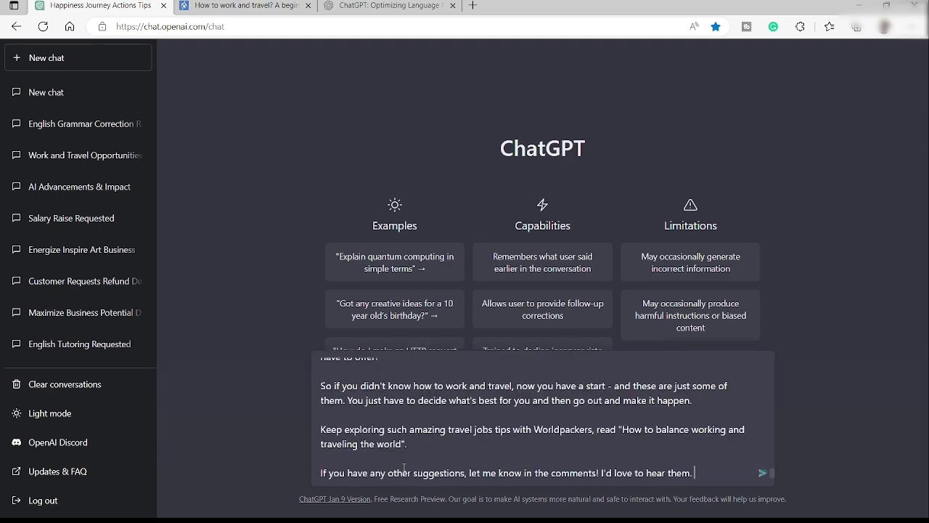
text(")
key(Return)
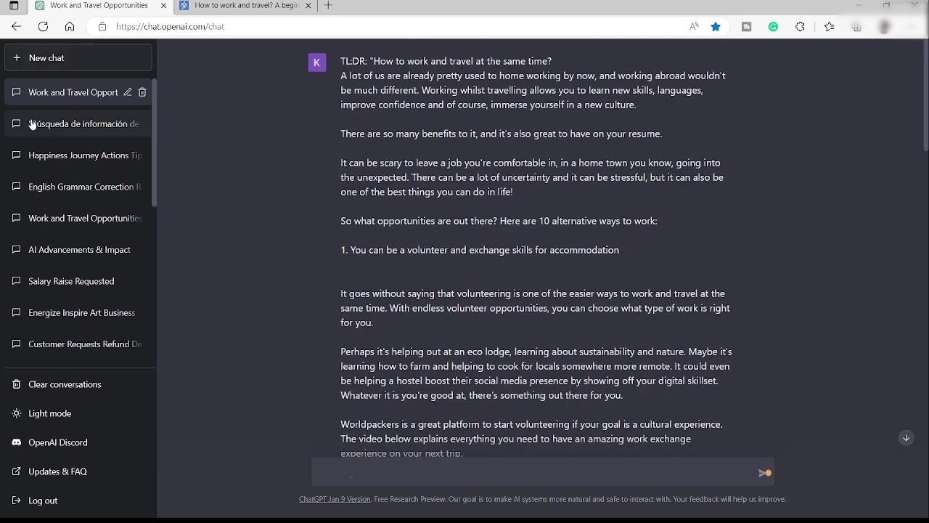
Step: Start a new chat and enter a prompt beginning "Make an outline for this book"
click(36, 61)
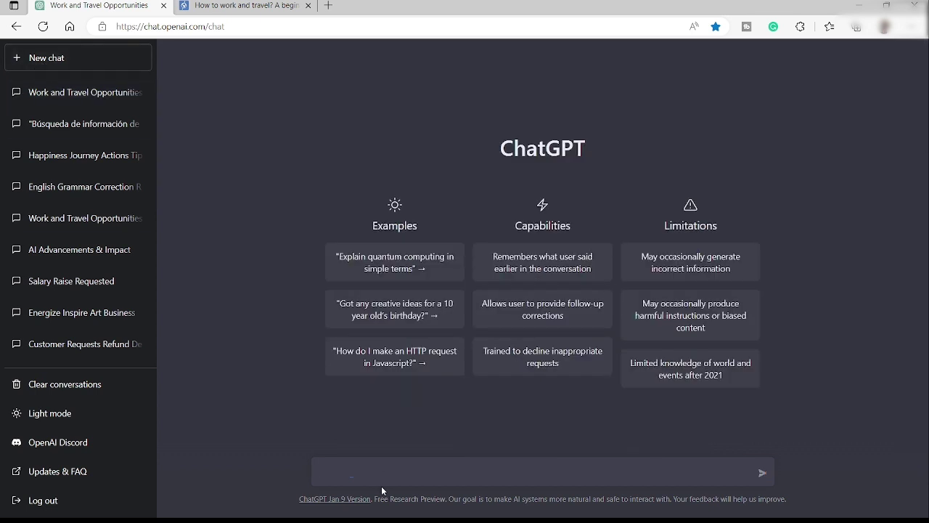
click(366, 461)
text(Make an outline for this book)
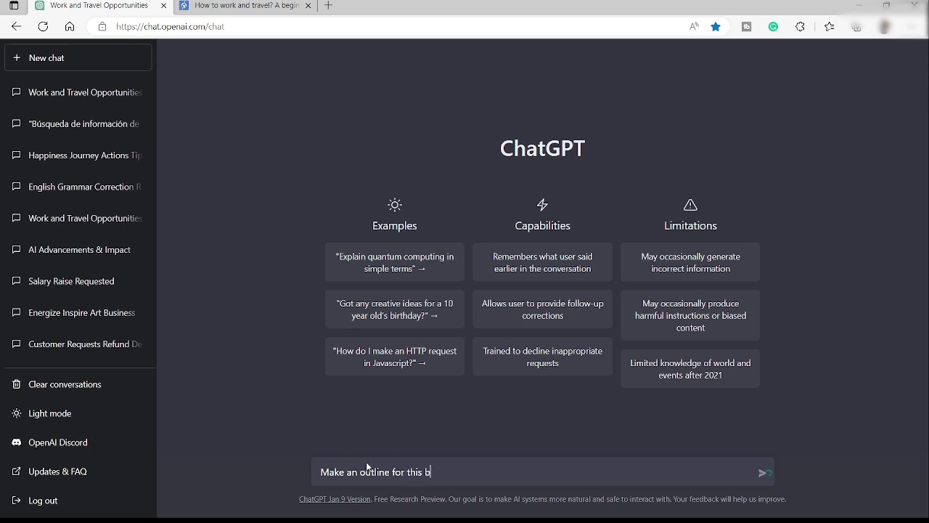